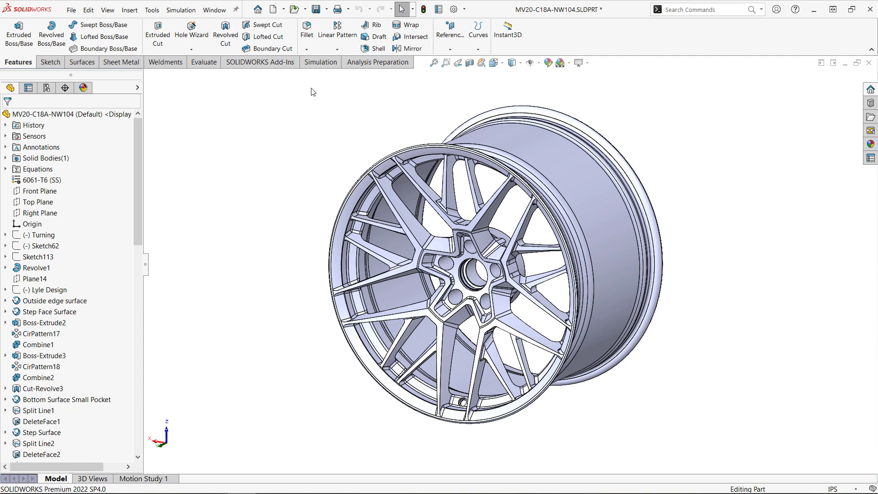
Create a new static simulation study named Static 1 for the wheel
left_click(319, 64)
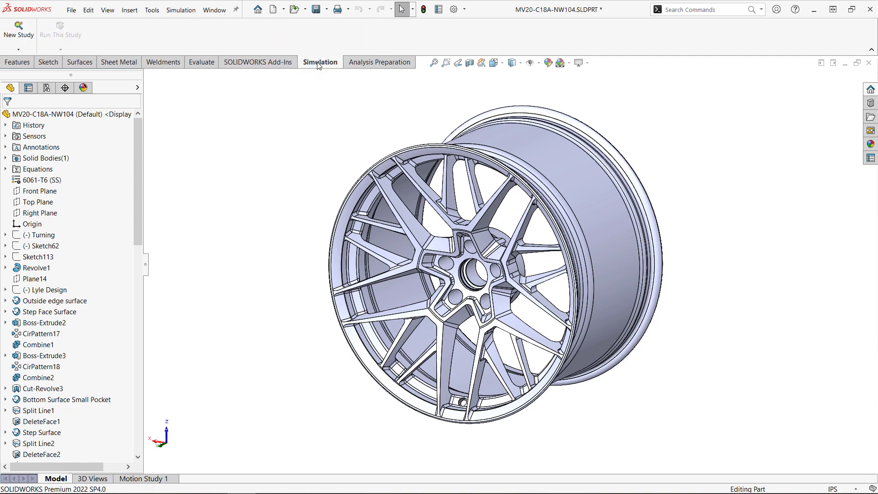
left_click(19, 32)
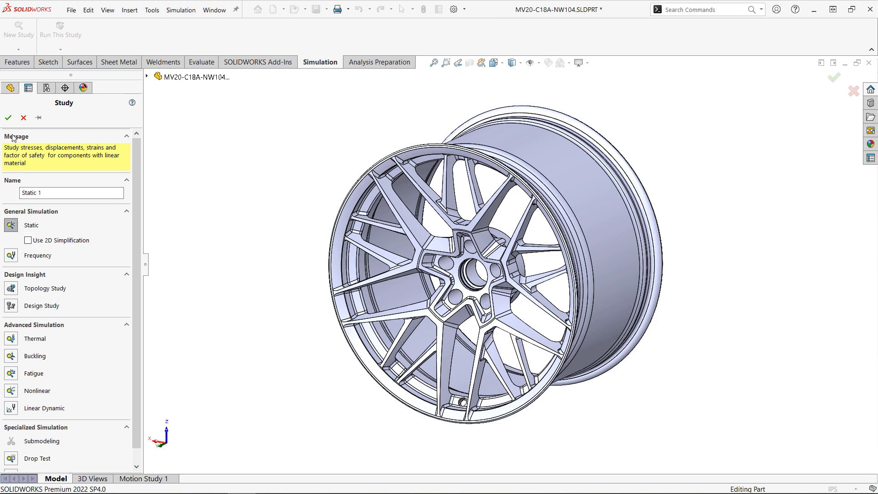
left_click(8, 118)
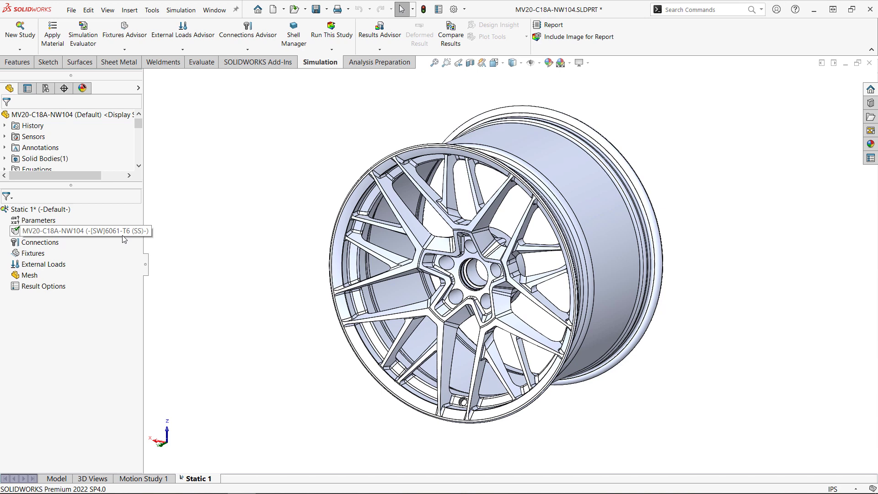
Review the properties of the wheel's assigned material in the study without changing them
right_click(124, 234)
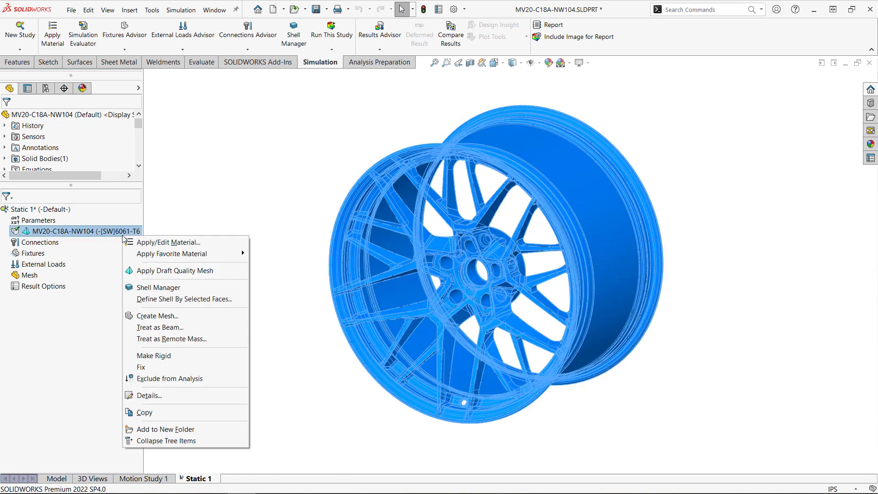
left_click(136, 242)
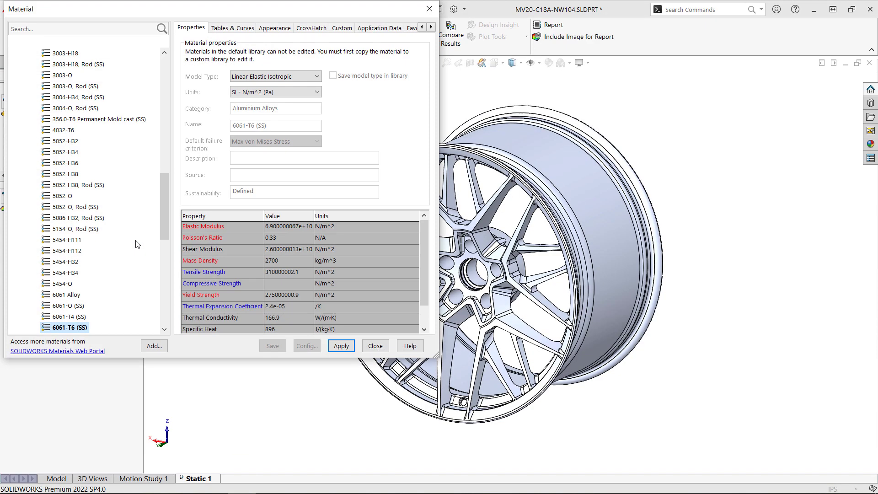
left_click(375, 347)
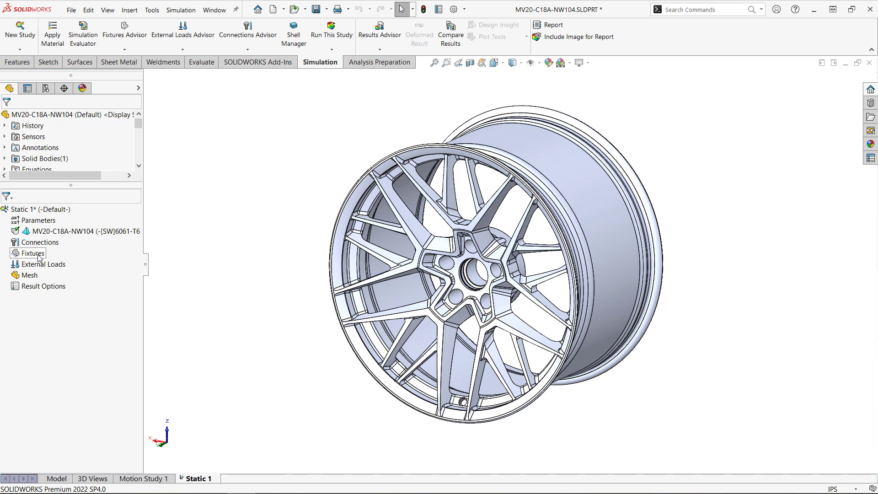
Apply a fixed geometry fixture to the outer lip face at the wheel barrel's inboard end
right_click(39, 258)
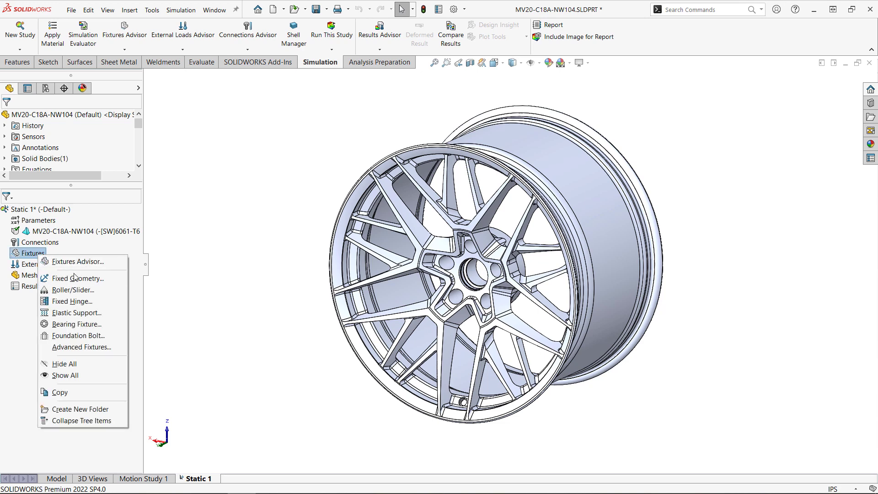
left_click(75, 279)
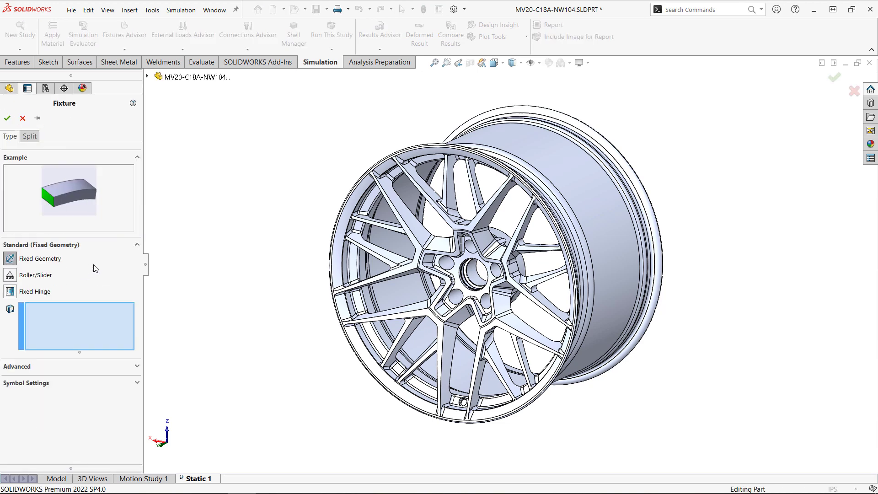
left_click(615, 159)
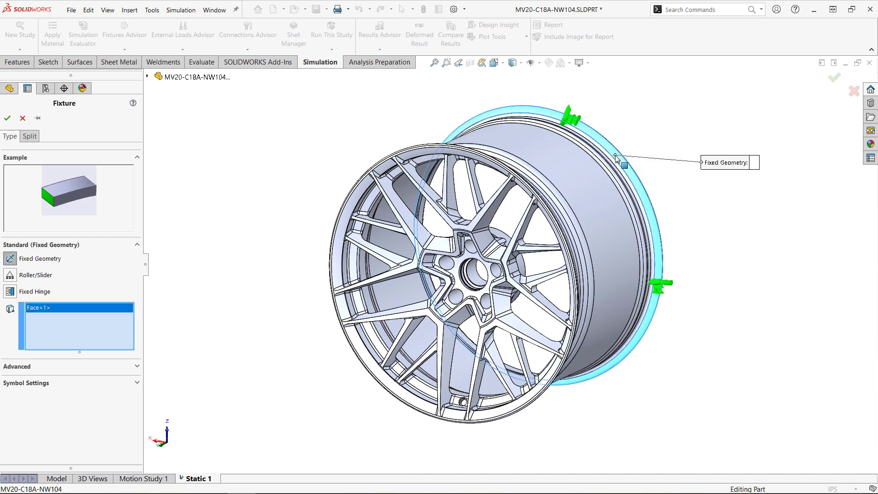
left_click(7, 120)
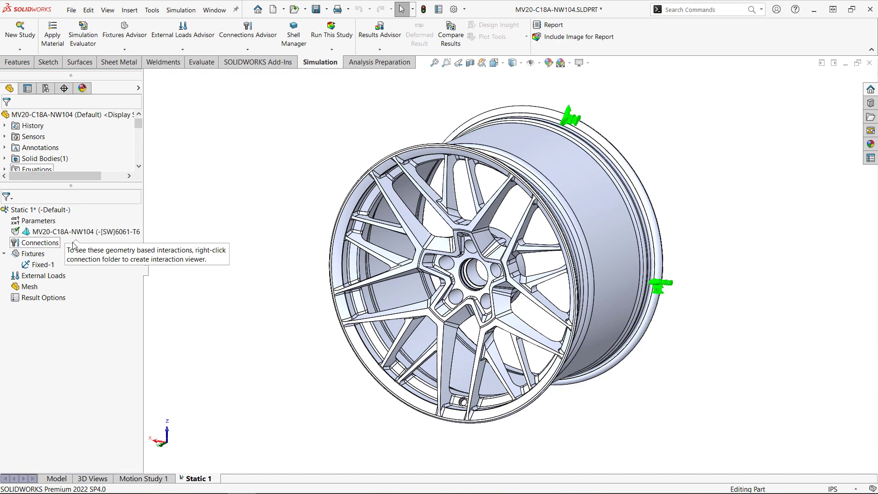
Start a remote load on the hub's rear mounting face, using the user-defined Hub Coordinate System as its reference
right_click(64, 277)
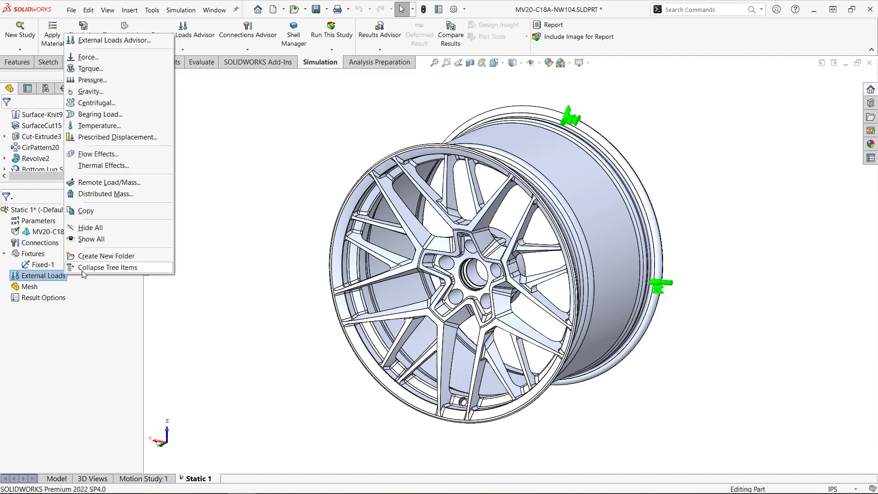
left_click(119, 183)
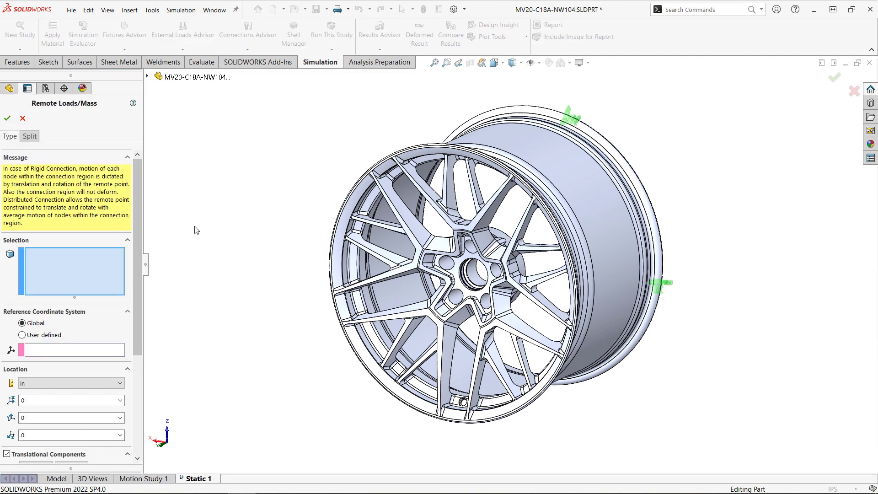
middle_click_drag(733, 283, 590, 284)
left_click(521, 277)
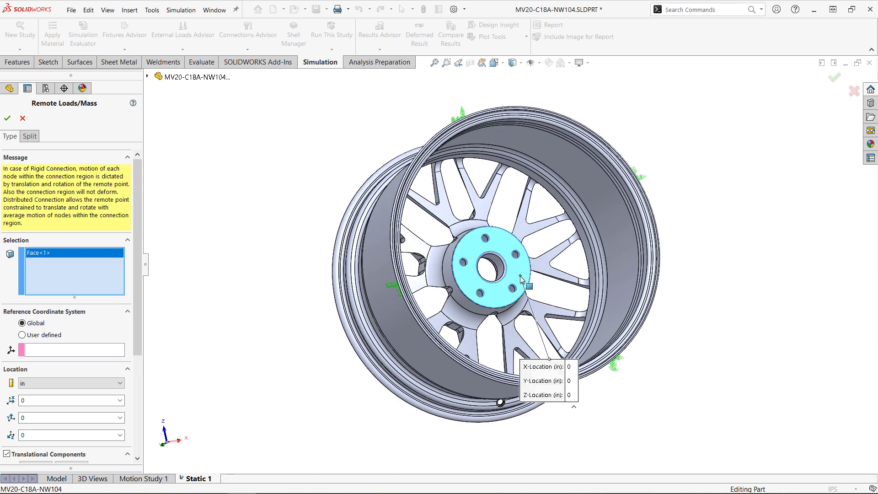
left_click(53, 336)
left_click(66, 353)
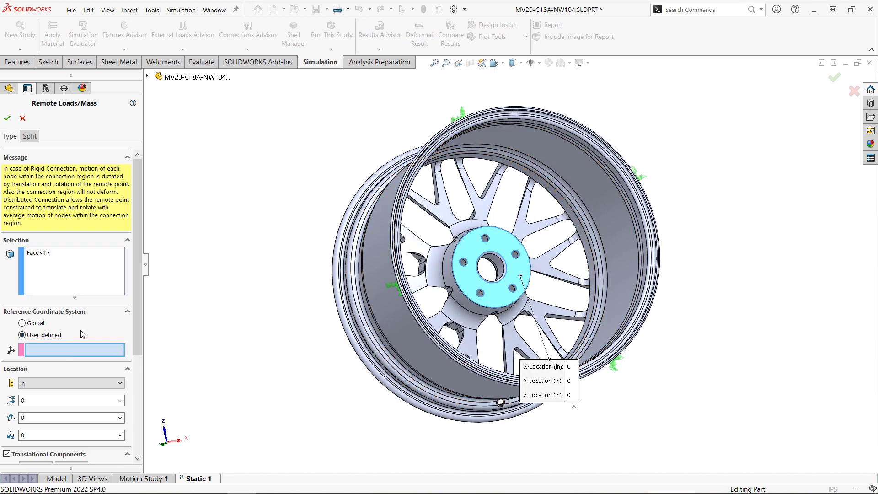
left_click(148, 78)
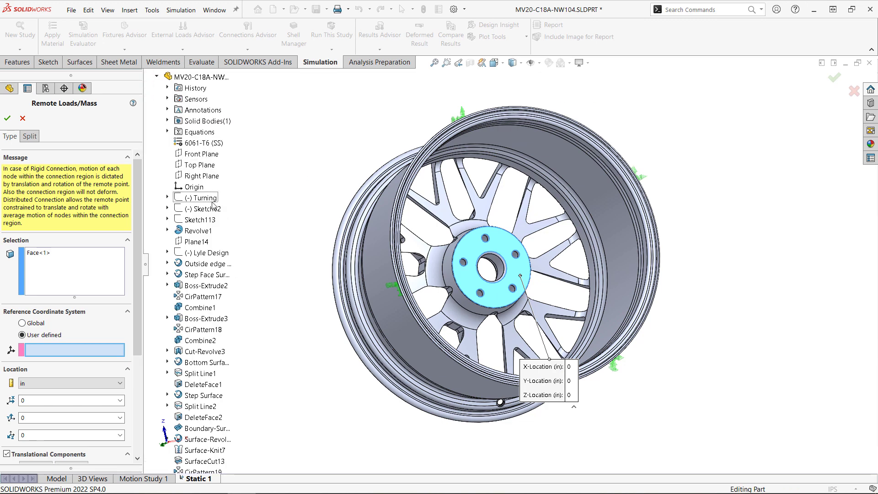
scroll(212, 412, "down", 15)
scroll(211, 438, "down", 1)
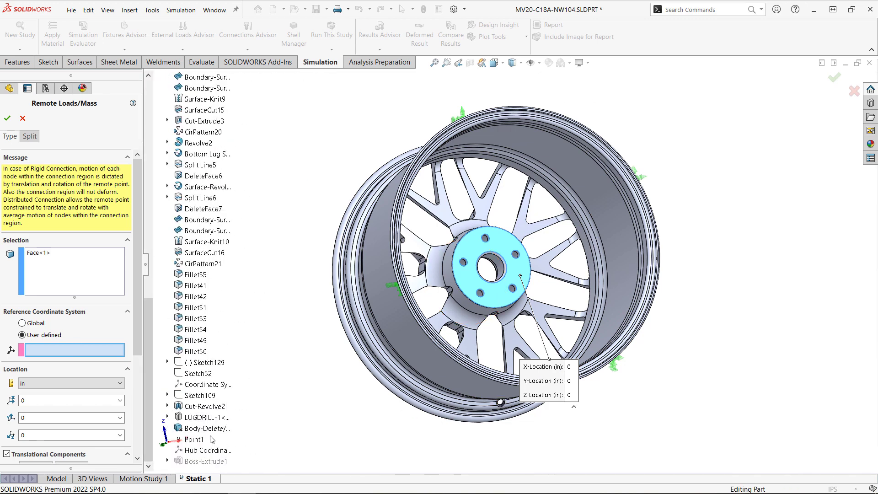
left_click(208, 450)
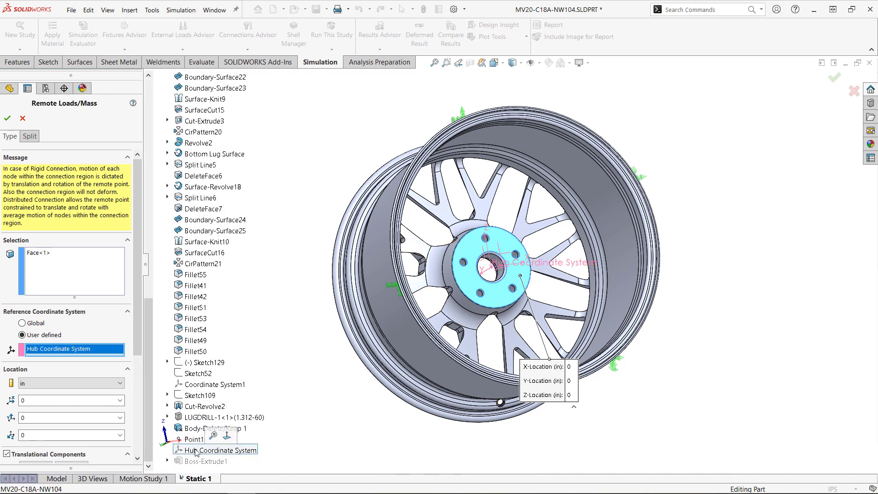
Place the remote load at Y -12 in, give it a 2900 lbf Z-direction force, and accept it
double_click(52, 418)
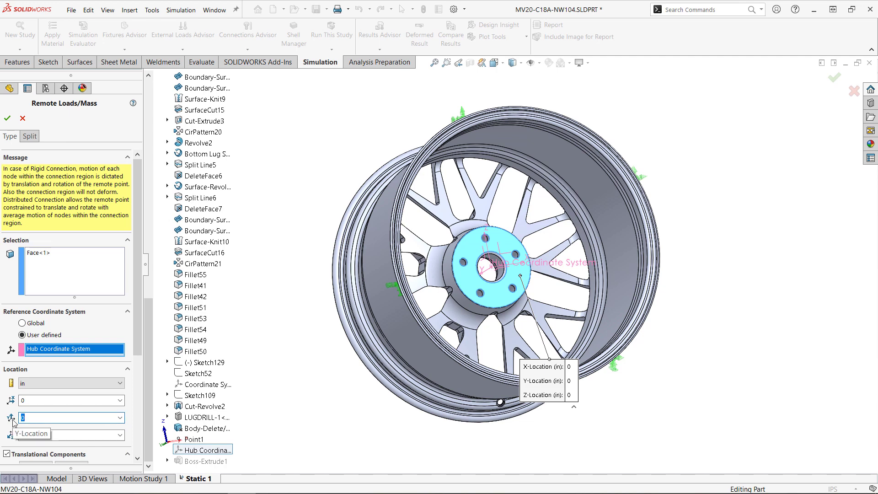
type("-12")
scroll(133, 340, "down", 5)
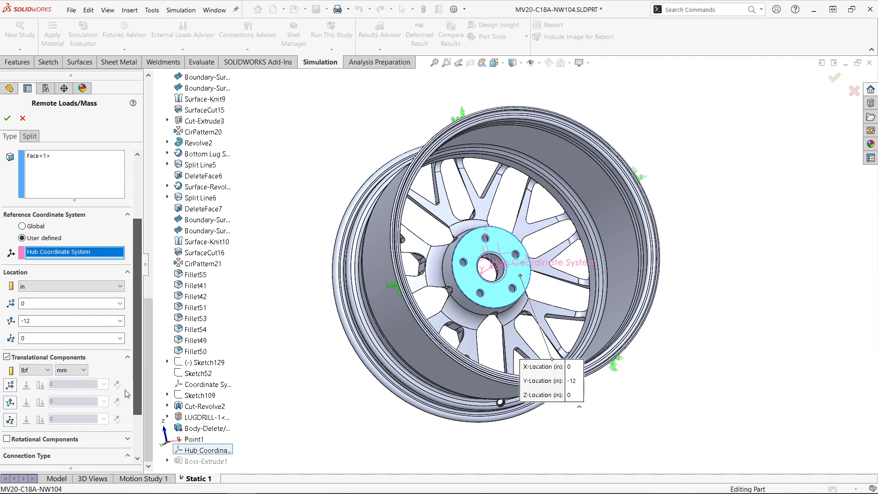
left_click(26, 358)
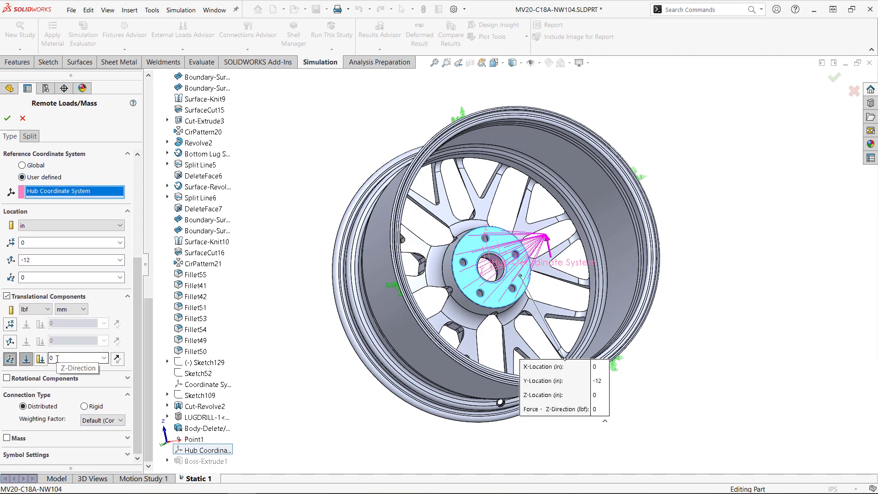
type("2900")
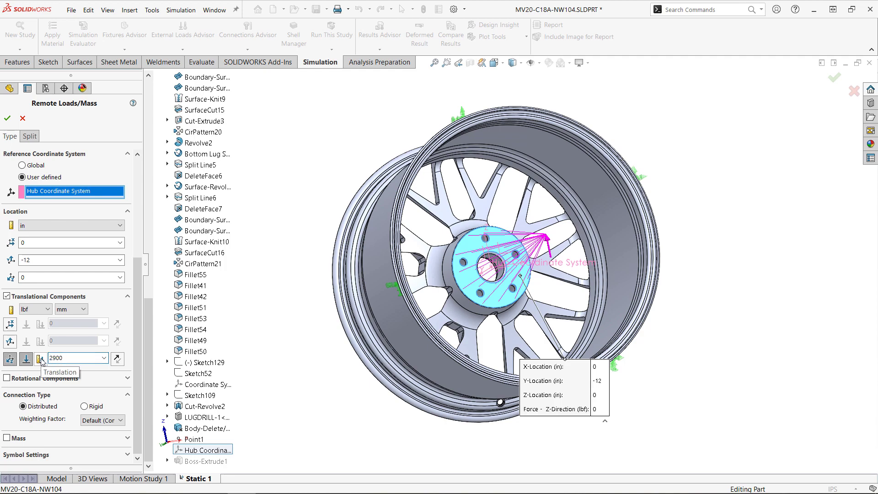
middle_click_drag(311, 284, 384, 267)
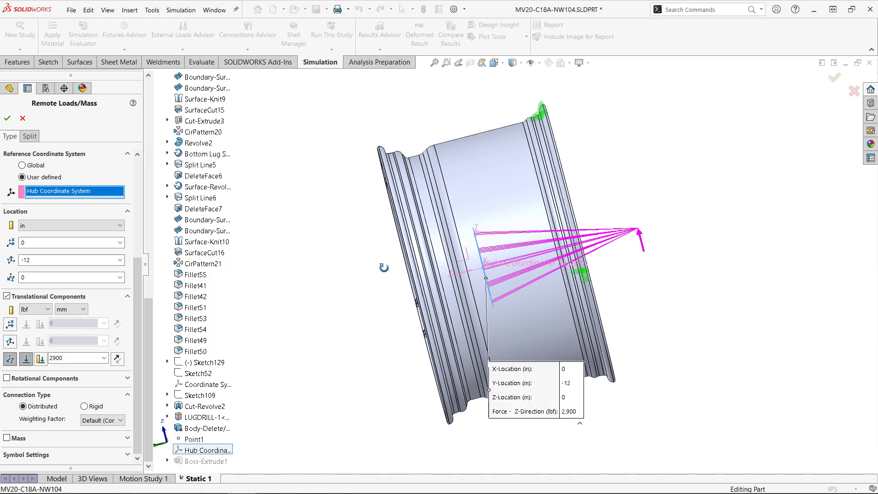
left_click(7, 118)
Mesh the wheel with a blended curvature-based mesh, 0.2 in maximum and 0.04 in minimum element size
middle_click_drag(254, 242, 330, 249)
right_click(30, 298)
left_click(70, 332)
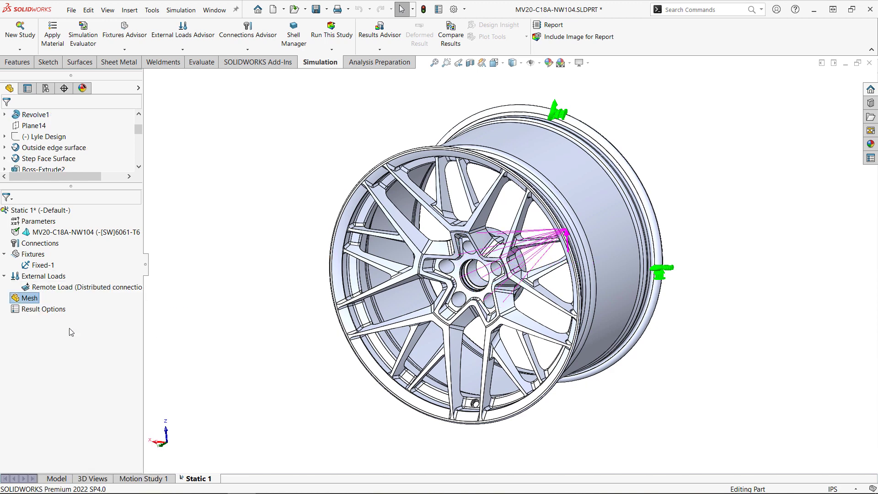
left_click(49, 233)
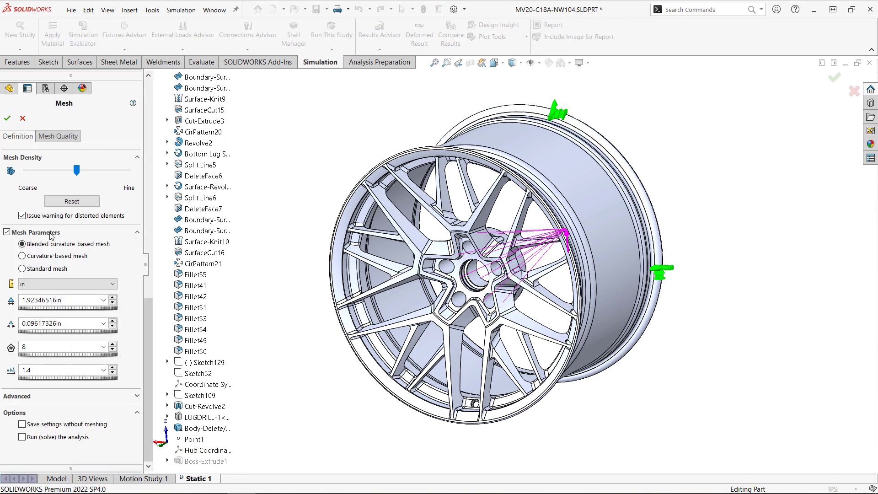
double_click(51, 301)
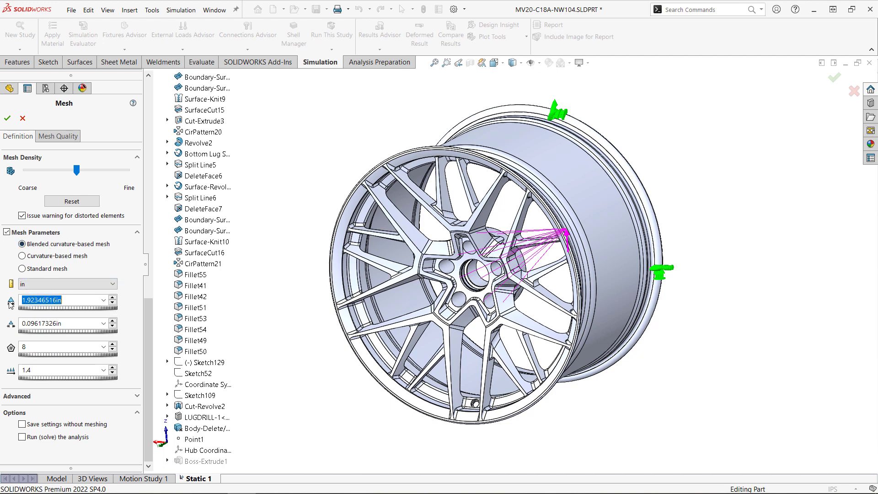
type("0.2")
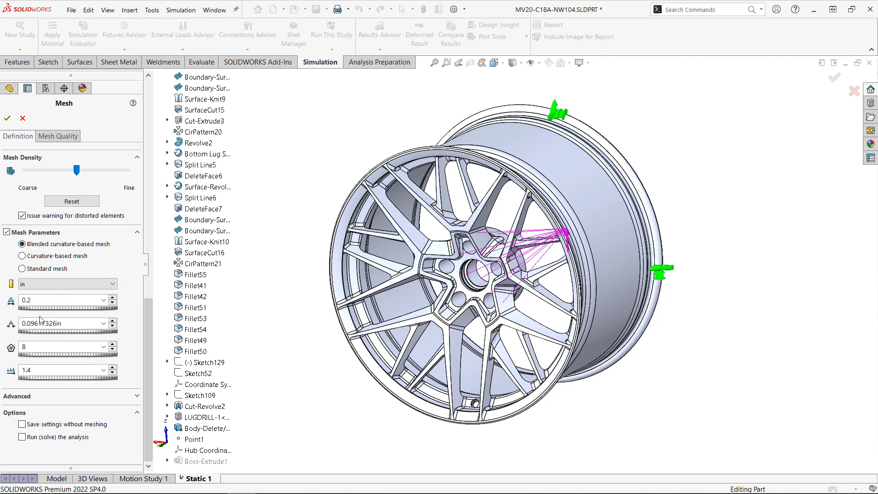
left_click(46, 322)
double_click(46, 322)
type("0.04")
left_click(7, 118)
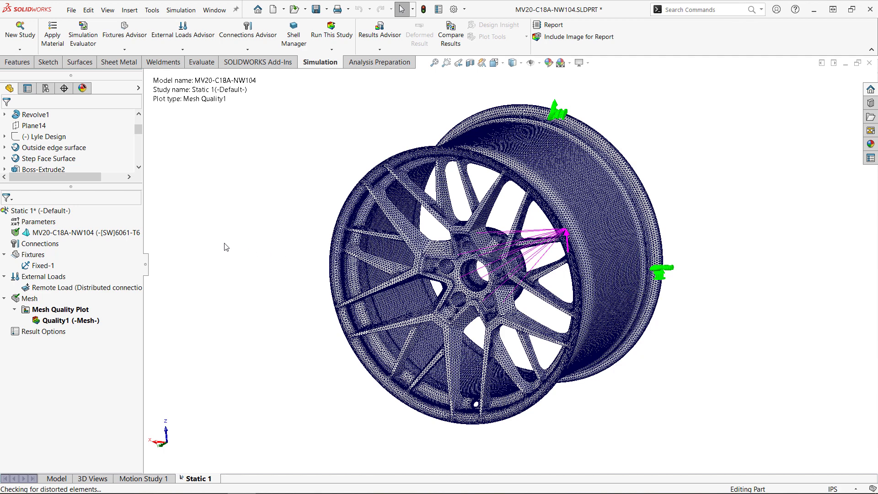
Run the static study and examine the von Mises stress plot around the spoke roots near the hub
right_click(66, 212)
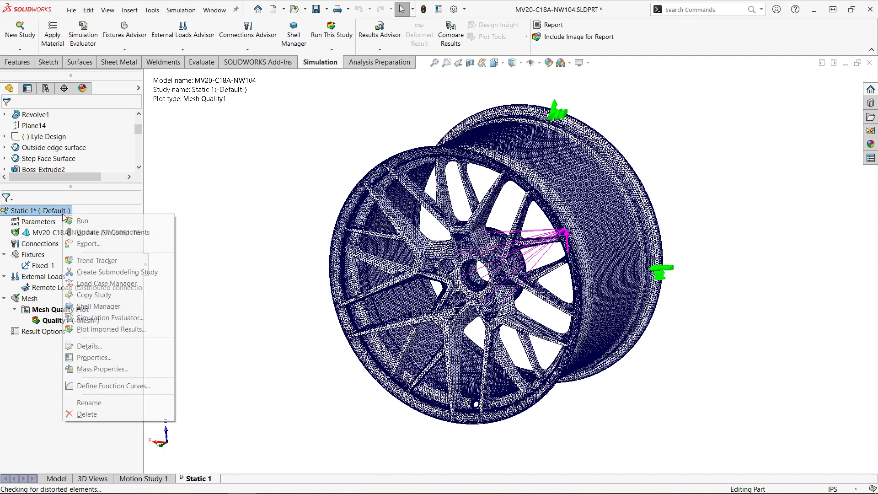
left_click(95, 223)
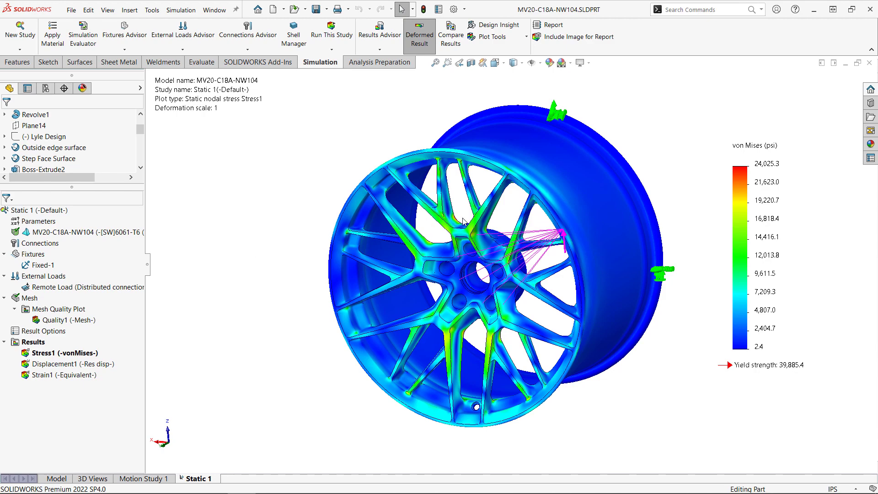
scroll(463, 223, "down", 2)
scroll(462, 223, "down", 5)
scroll(486, 259, "up", 8)
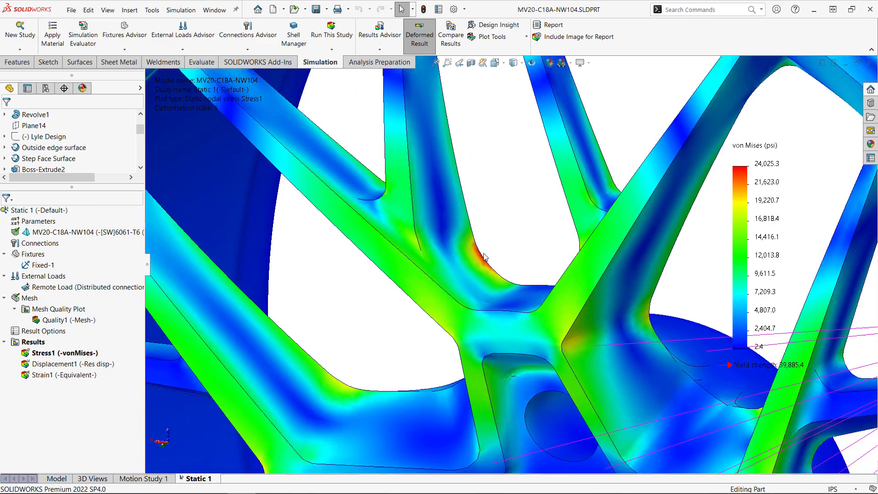
scroll(507, 324, "down", 8)
scroll(507, 323, "down", 2)
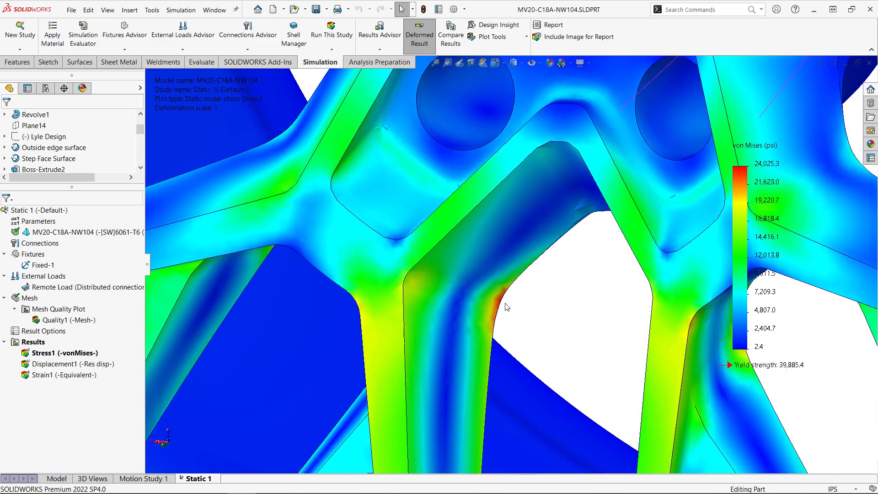
scroll(507, 306, "up", 10)
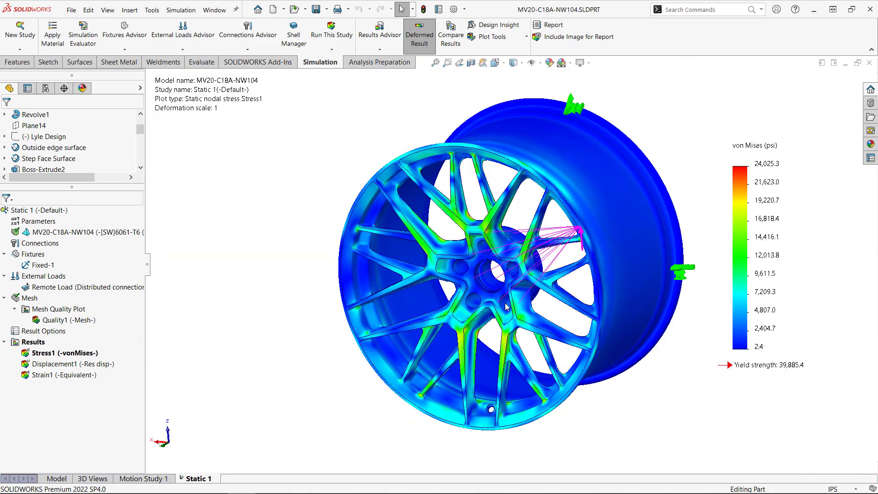